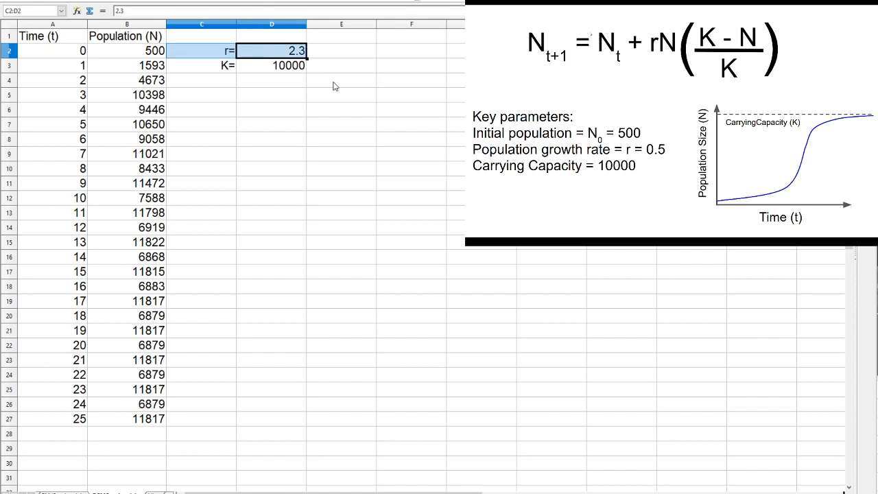
# Set the growth rate r in cell D2 to 5
pyautogui.press('F2')
pyautogui.press('BackSpace')
pyautogui.press('BackSpace')
pyautogui.press('BackSpace')
pyautogui.write('5')
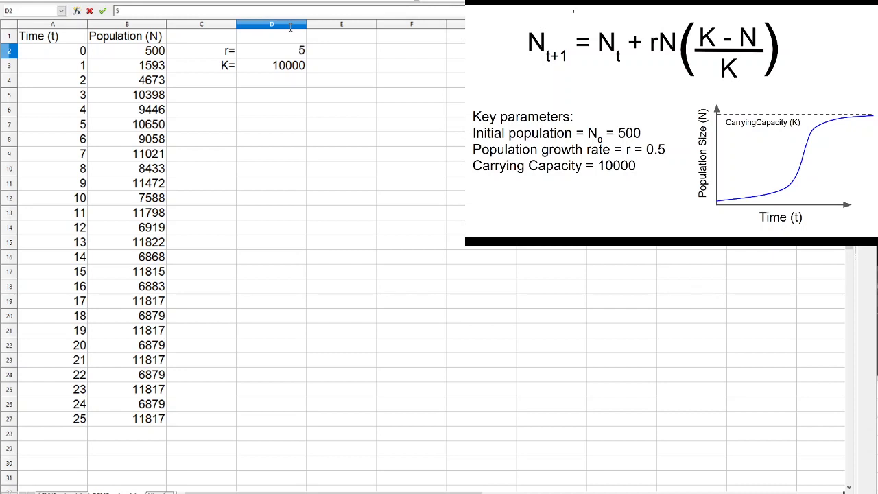
pyautogui.press('Return')
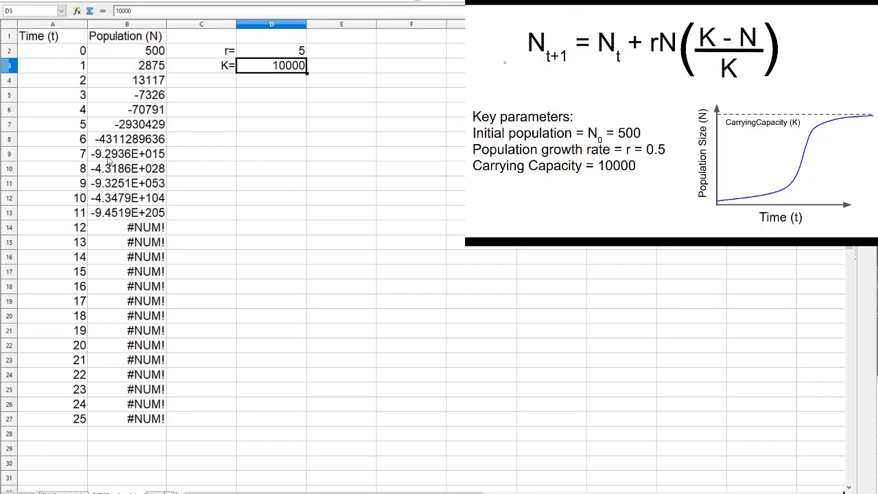
# Examine the growth part of the population formula in B3, the $D$2 rate reference multiplied by B2
pyautogui.press('Left')
pyautogui.press('Left')
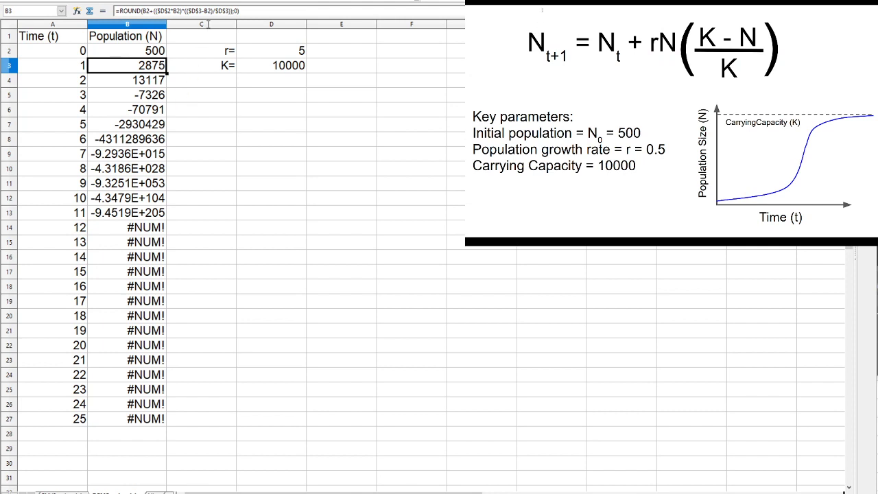
pyautogui.press('F2')
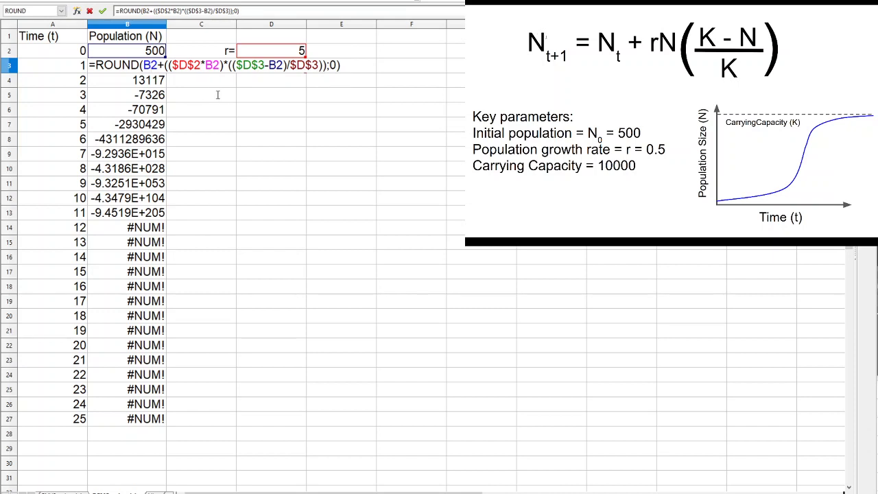
pyautogui.hotkey('shift', 'Right')
pyautogui.hotkey('shift', 'Right')
pyautogui.hotkey('shift', 'Right')
pyautogui.hotkey('shift', 'Right')
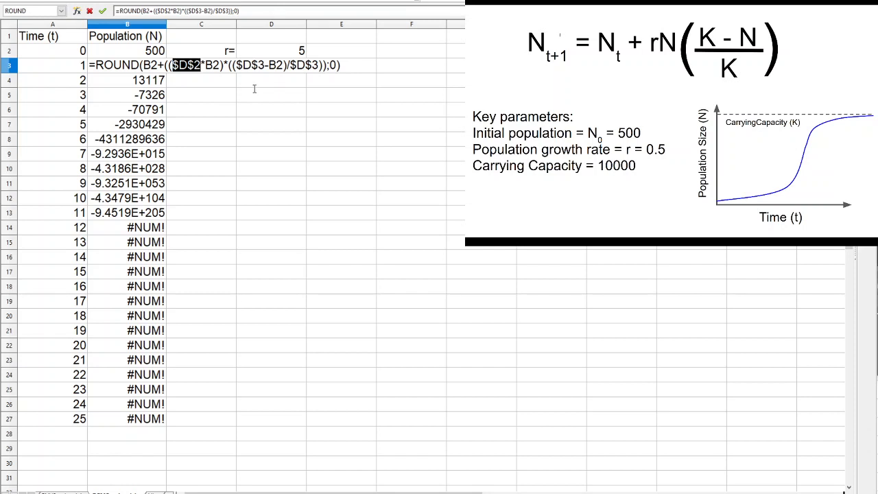
pyautogui.press('Right')
pyautogui.press('Right')
pyautogui.hotkey('shift', 'Right')
pyautogui.hotkey('shift', 'Right')
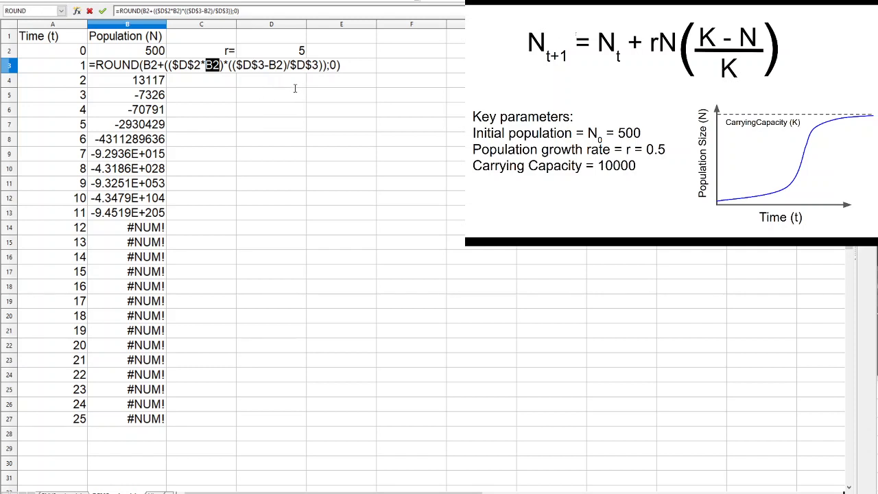
# Examine the carrying-capacity fraction ($D$3-B2)/$D$3 in the B3 formula, reference by reference, leaving the formula as it is
pyautogui.press('Right')
pyautogui.press('Right')
pyautogui.press('Right')
pyautogui.press('Right')
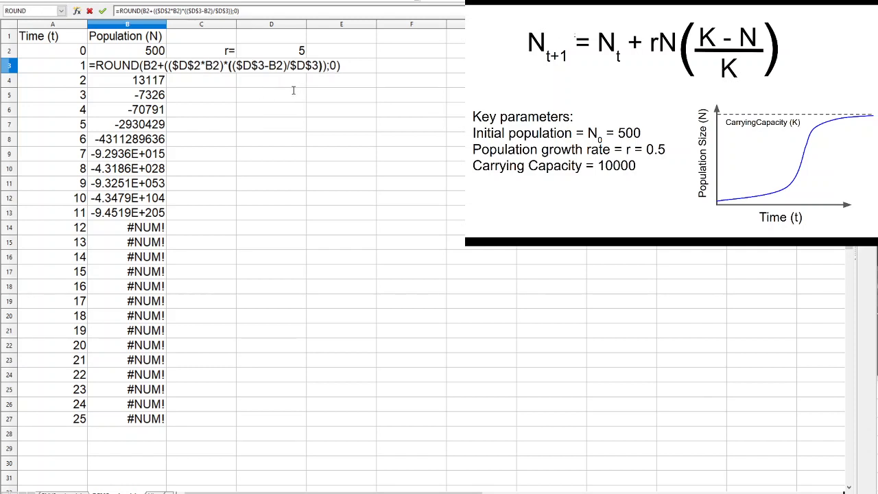
pyautogui.press('Right')
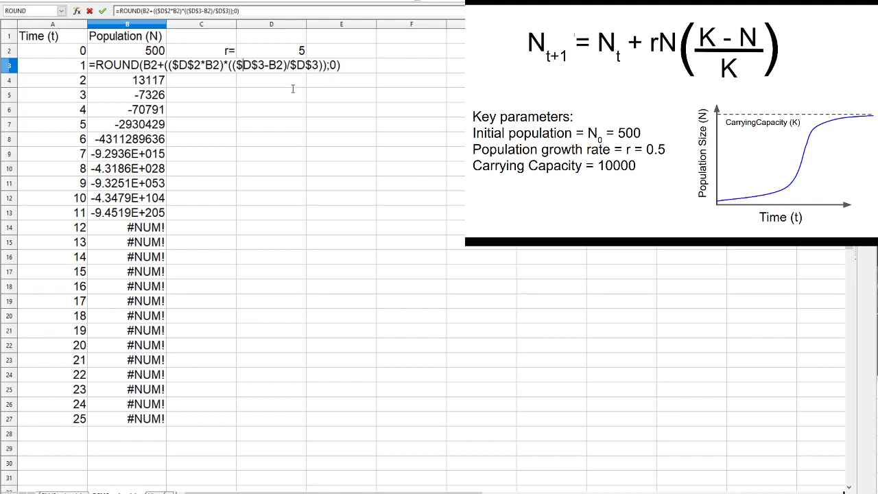
pyautogui.hotkey('shift', 'Right')
pyautogui.hotkey('shift', 'Right')
pyautogui.hotkey('shift', 'Right')
pyautogui.hotkey('shift', 'Right')
pyautogui.hotkey('shift', 'Right')
pyautogui.hotkey('shift', 'Right')
pyautogui.hotkey('shift', 'Right')
pyautogui.hotkey('shift', 'Right')
pyautogui.hotkey('shift', 'Right')
pyautogui.hotkey('shift', 'Right')
pyautogui.hotkey('shift', 'Right')
pyautogui.hotkey('shift', 'Right')
pyautogui.hotkey('shift', 'Right')
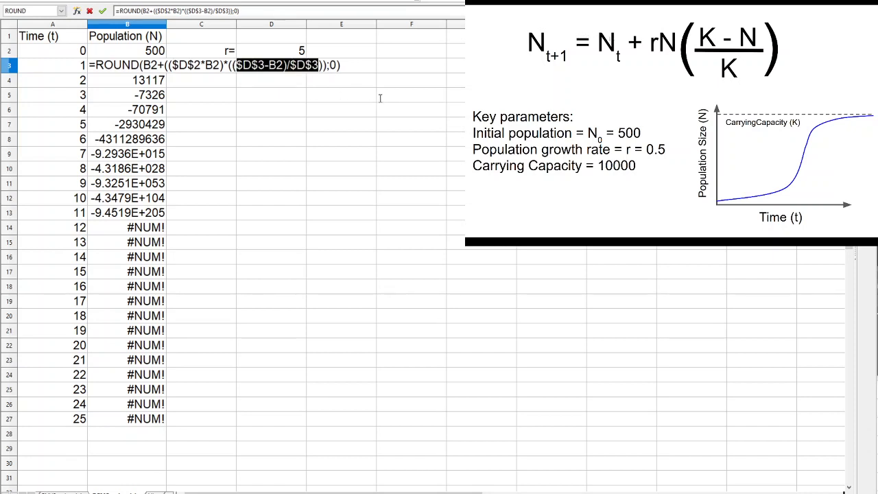
pyautogui.press('Left')
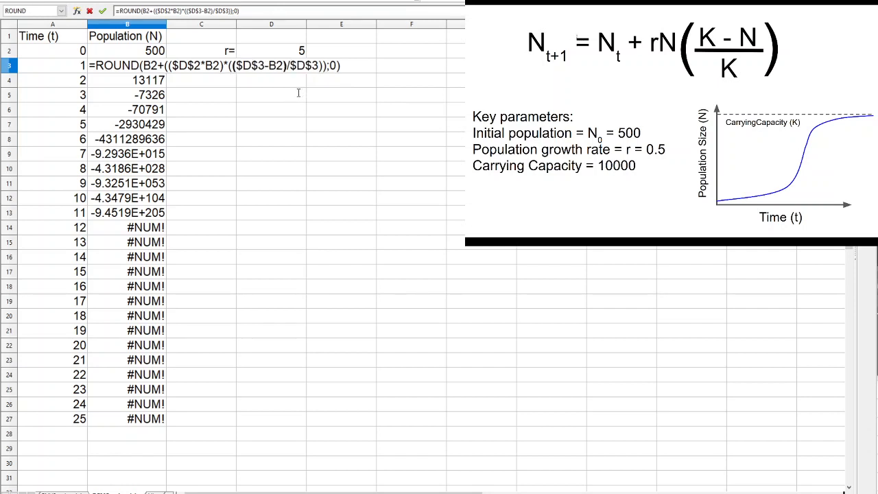
pyautogui.hotkey('shift', 'Right')
pyautogui.hotkey('shift', 'Right')
pyautogui.hotkey('shift', 'Right')
pyautogui.hotkey('shift', 'Right')
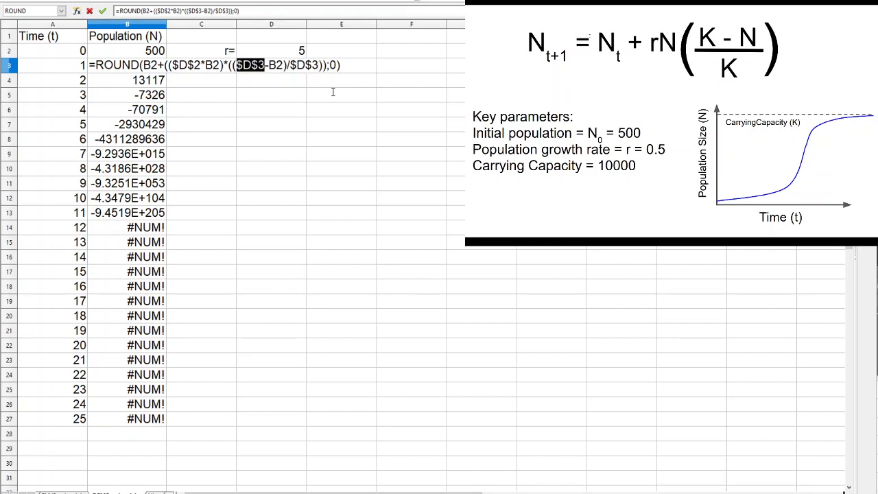
pyautogui.press('Right')
pyautogui.hotkey('shift', 'Right')
pyautogui.hotkey('shift', 'Right')
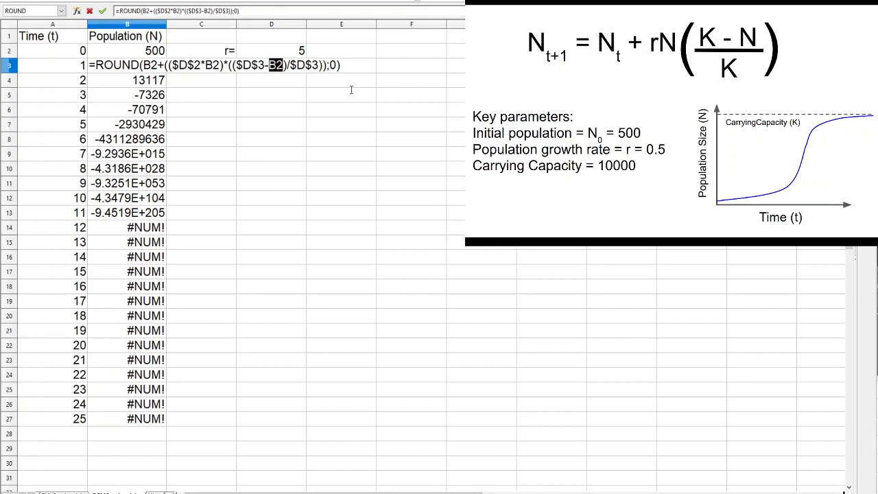
pyautogui.press('Right')
pyautogui.hotkey('shift', 'Right')
pyautogui.hotkey('shift', 'Right')
pyautogui.hotkey('shift', 'Right')
pyautogui.hotkey('shift', 'Right')
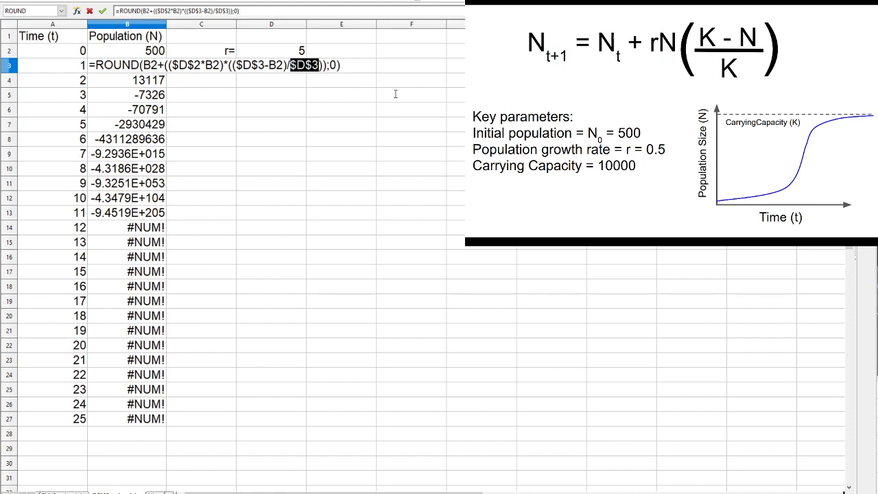
pyautogui.press('Return')
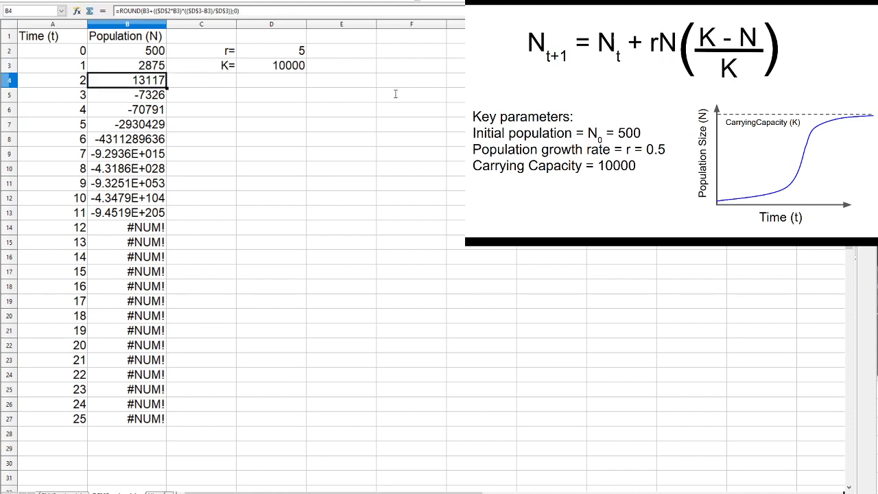
# Set the growth rate r in cell D2 to 0.5
pyautogui.press('Up')
pyautogui.press('Up')
pyautogui.press('Right')
pyautogui.press('Right')
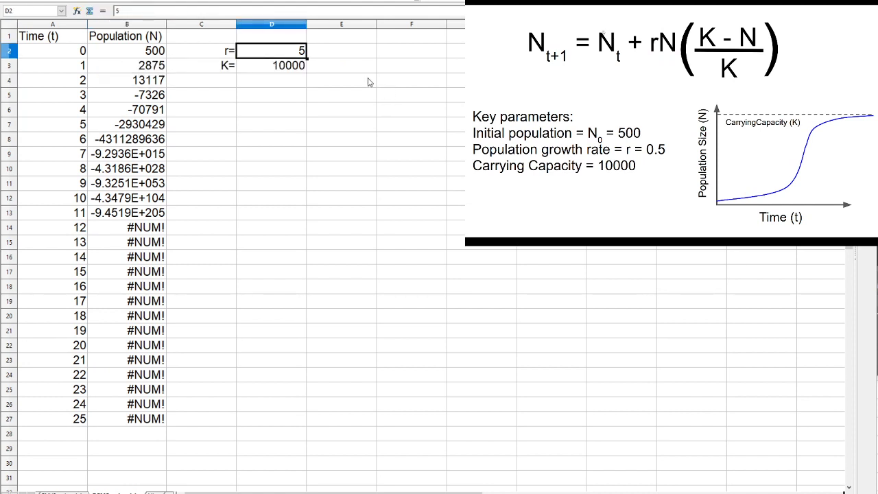
pyautogui.press('F2')
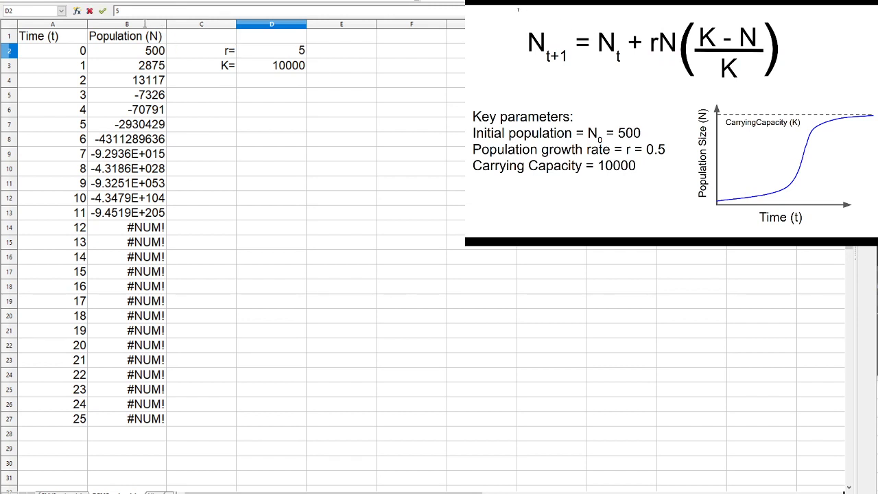
pyautogui.press('Home')
pyautogui.write('0.')
pyautogui.press('Return')
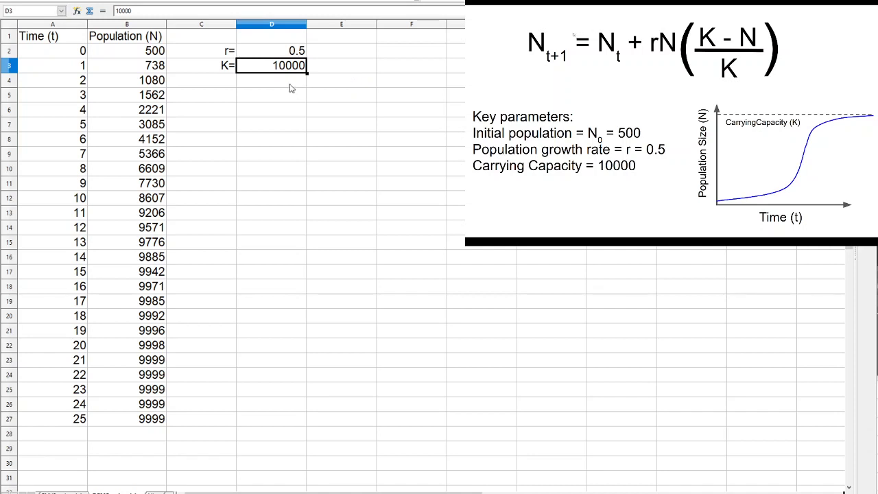
# Insert an empty column C between the Population column and the r and K parameters
pyautogui.press('Left')
pyautogui.hotkey('ctrl', 'space')
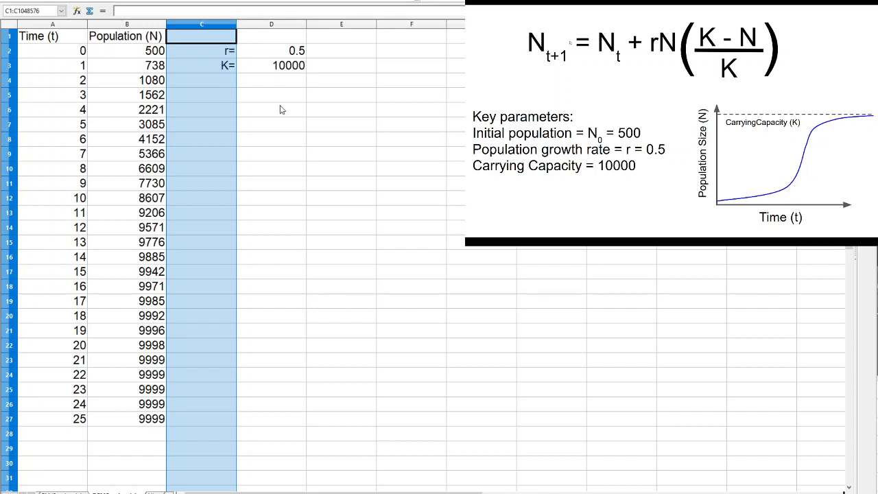
pyautogui.hotkey('ctrl', '+')
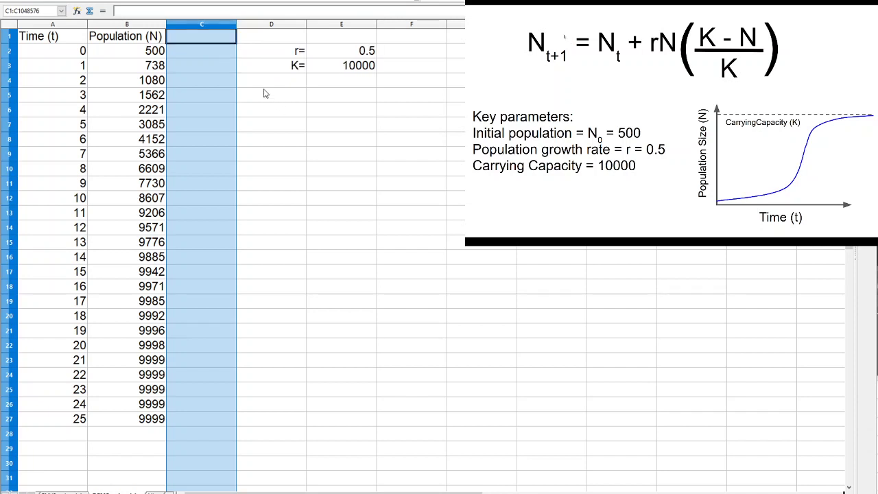
# Replace the fixed rate reference $E$2 in the B3 population formula with the relative reference C2
pyautogui.press('Left')
pyautogui.press('Down')
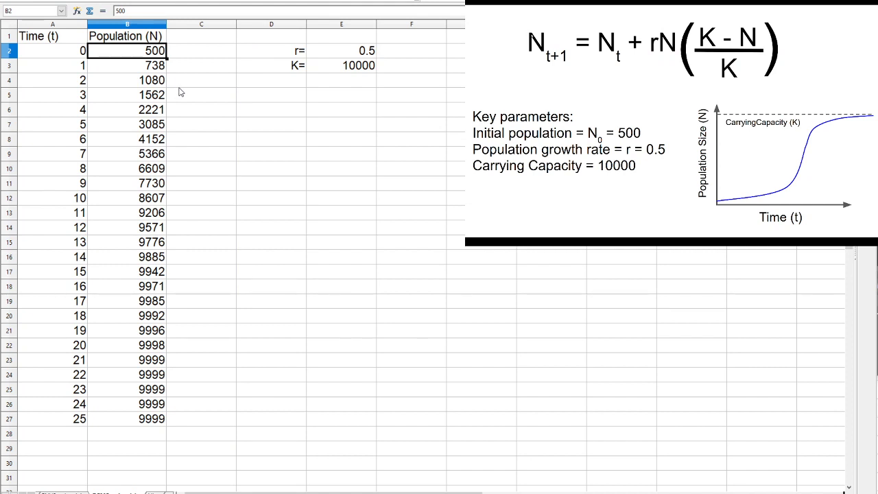
pyautogui.press('Down')
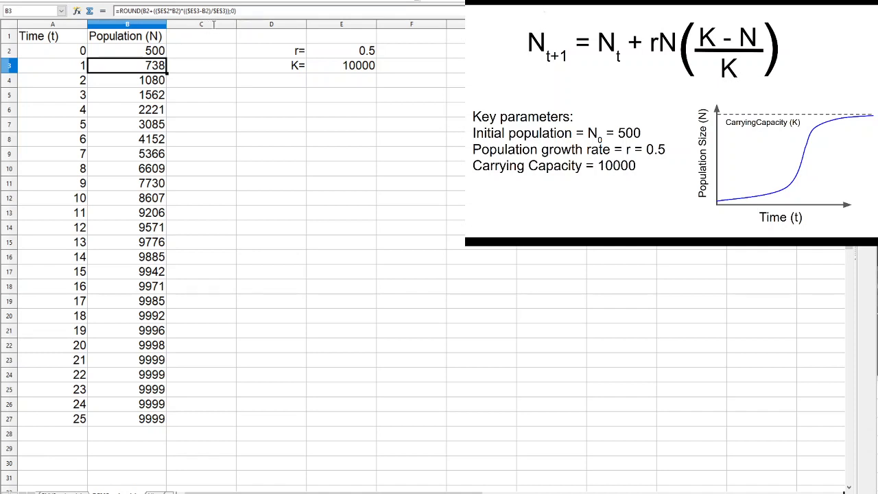
pyautogui.press('F2')
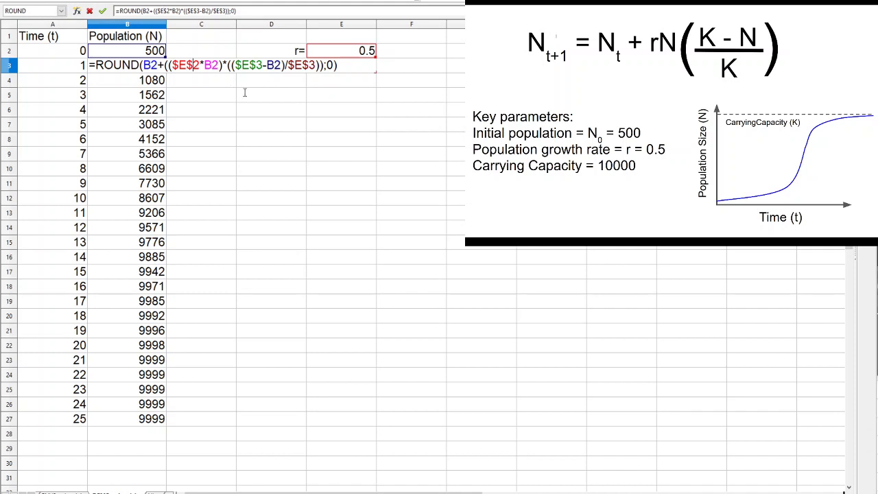
pyautogui.hotkey('shift', 'Left')
pyautogui.hotkey('shift', 'Left')
pyautogui.hotkey('shift', 'Left')
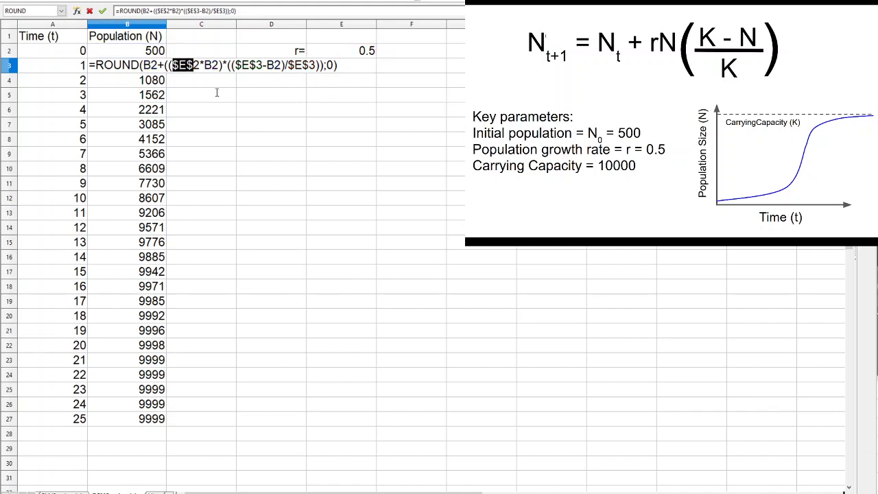
pyautogui.write('C')
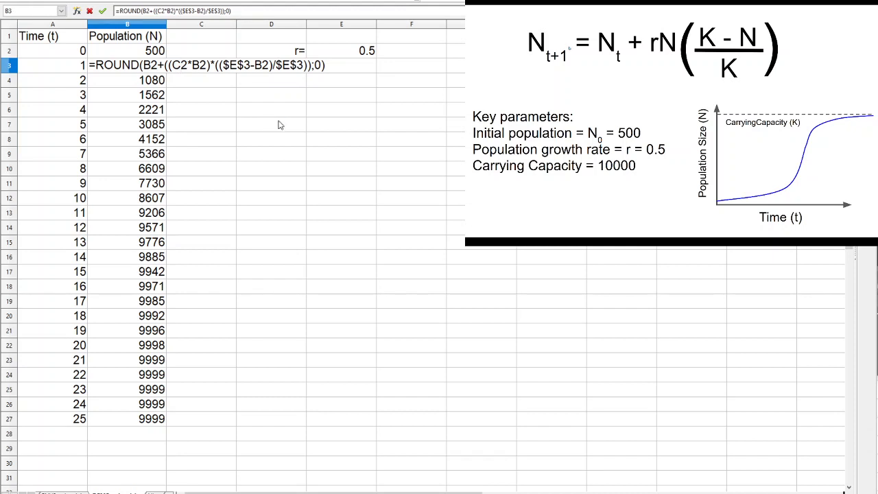
pyautogui.press('Return')
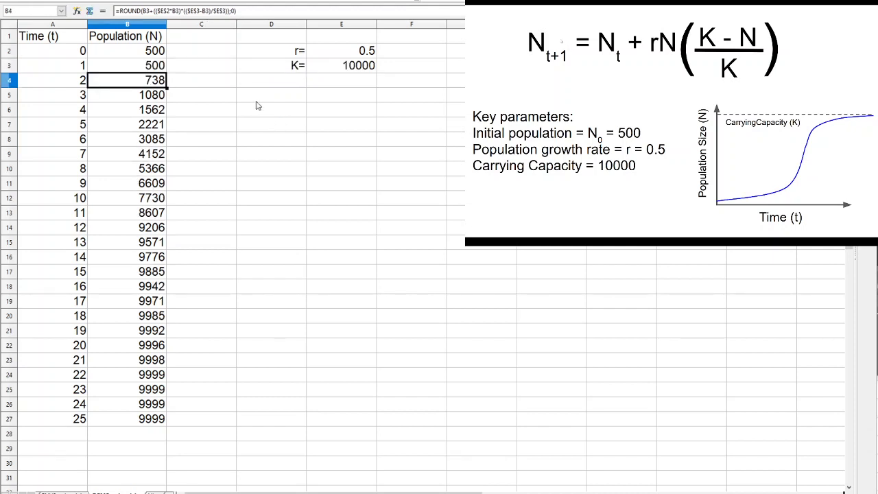
# Enter the random number formula =RANDBETWEEN(30;70) in cell C3
pyautogui.press('Up')
pyautogui.press('Right')
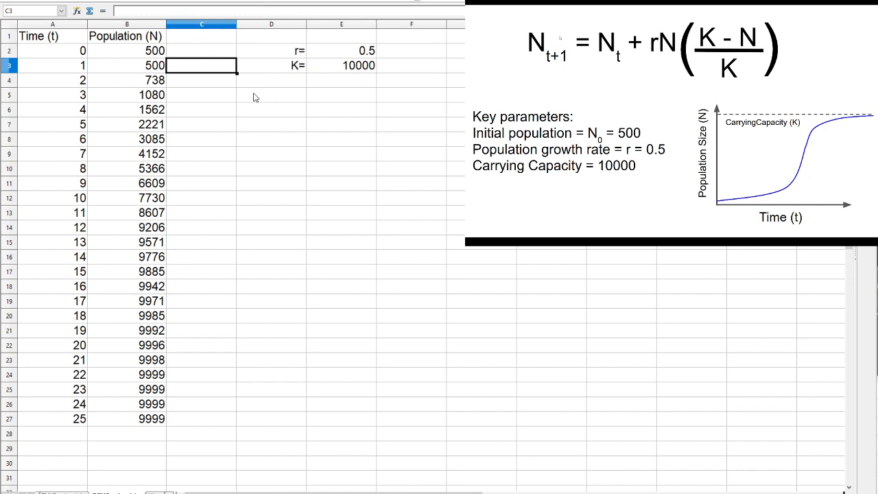
pyautogui.write('=randbetween(')
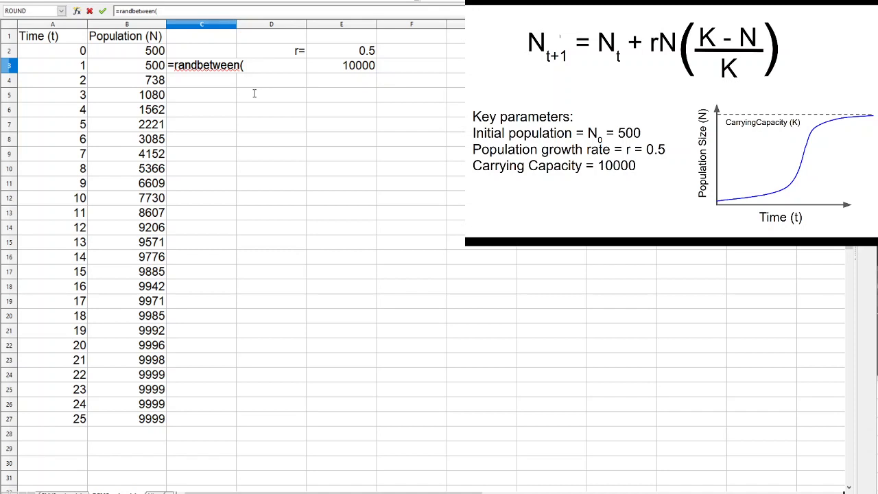
pyautogui.write('30;70)')
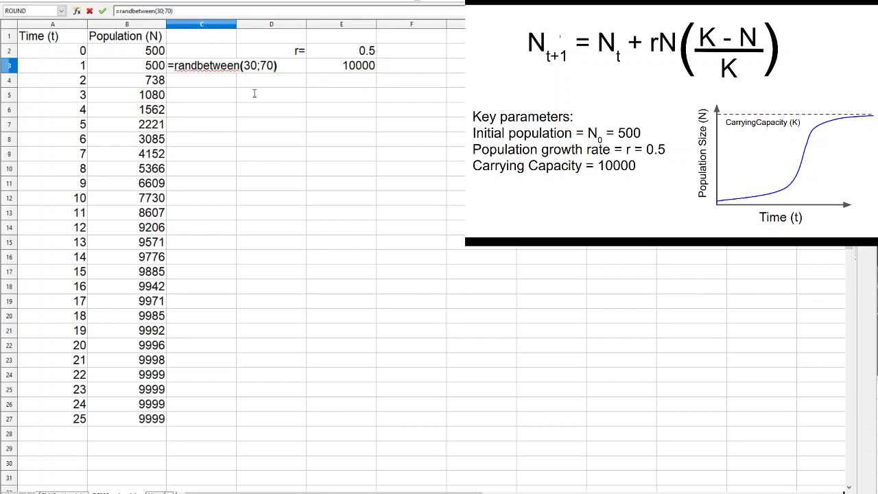
pyautogui.press('Return')
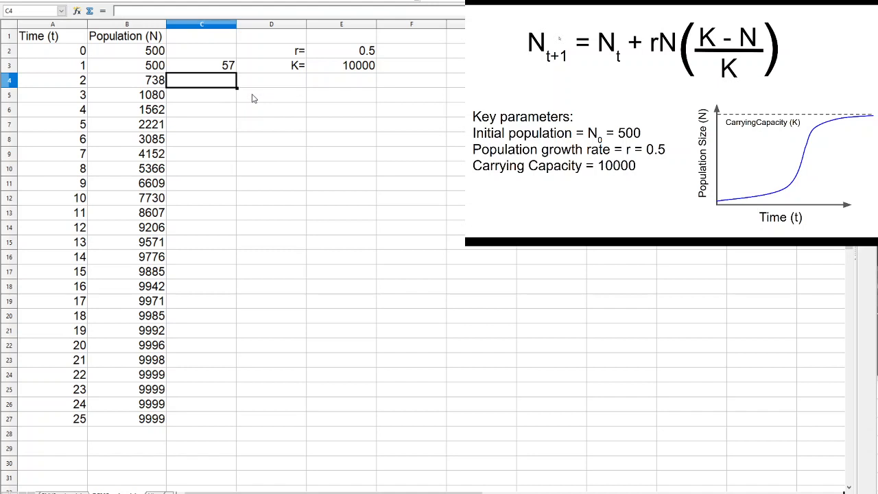
# Divide the random number formula in C3 by 100, making it =RANDBETWEEN(30;70)/100
pyautogui.press('Up')
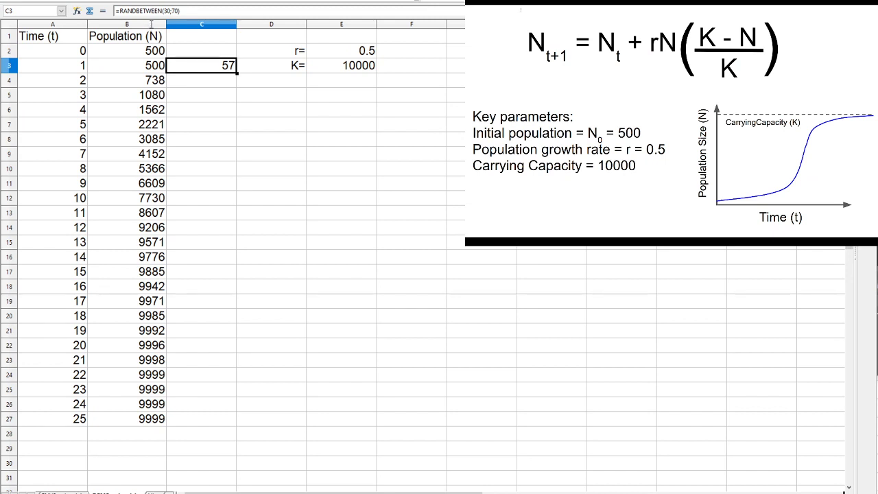
pyautogui.click(247, 21)
pyautogui.write('/100')
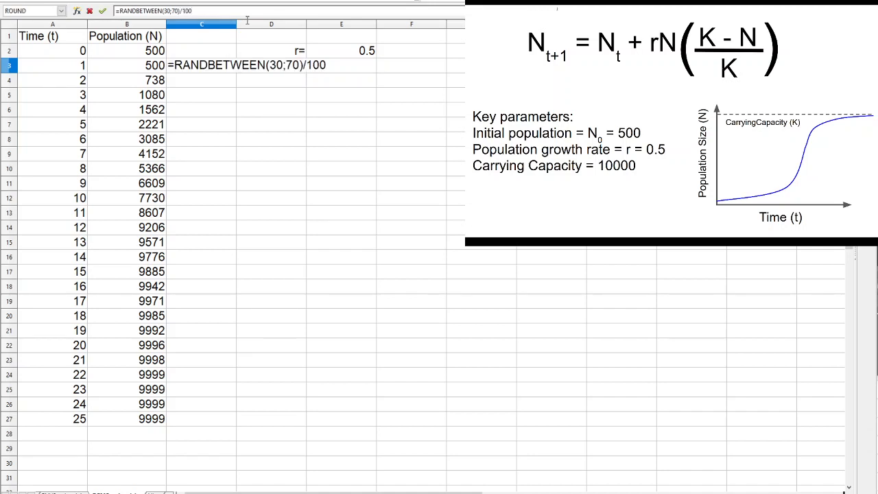
pyautogui.press('Return')
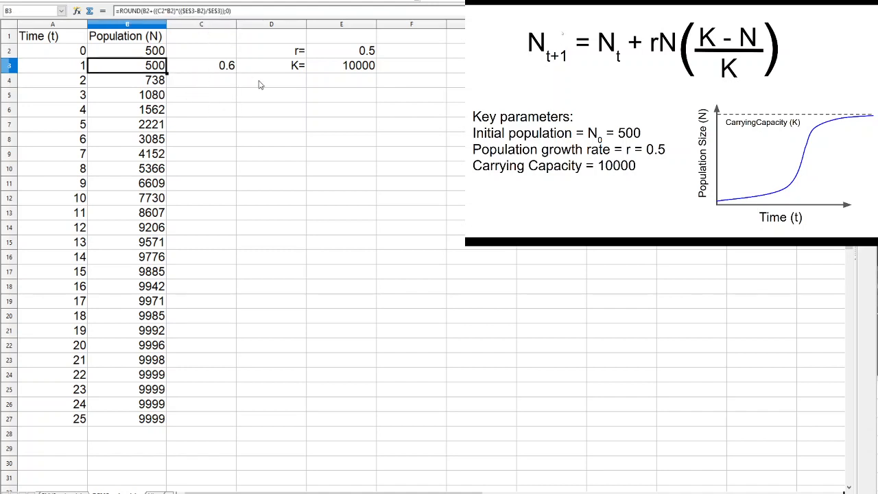
# Fill the C3 random growth rate formula down through cell C27, and go back to cell B3
pyautogui.press('Right')
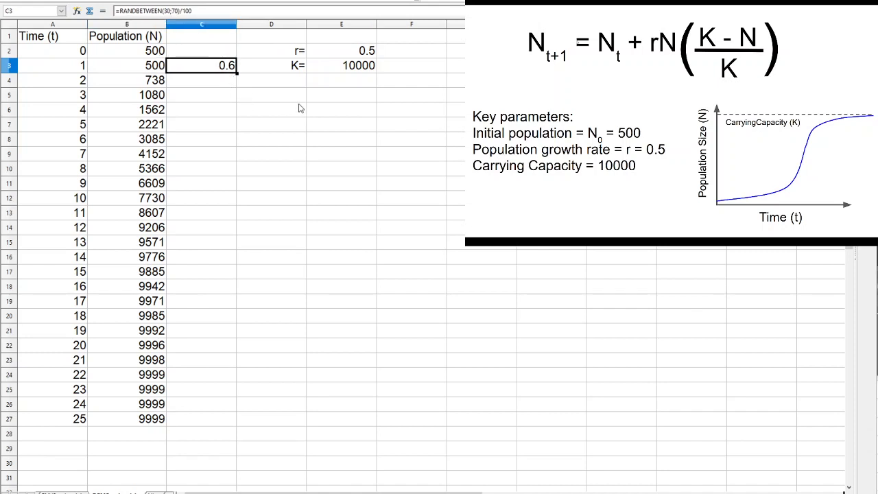
pyautogui.moveTo(236, 72); pyautogui.dragTo(288, 422)
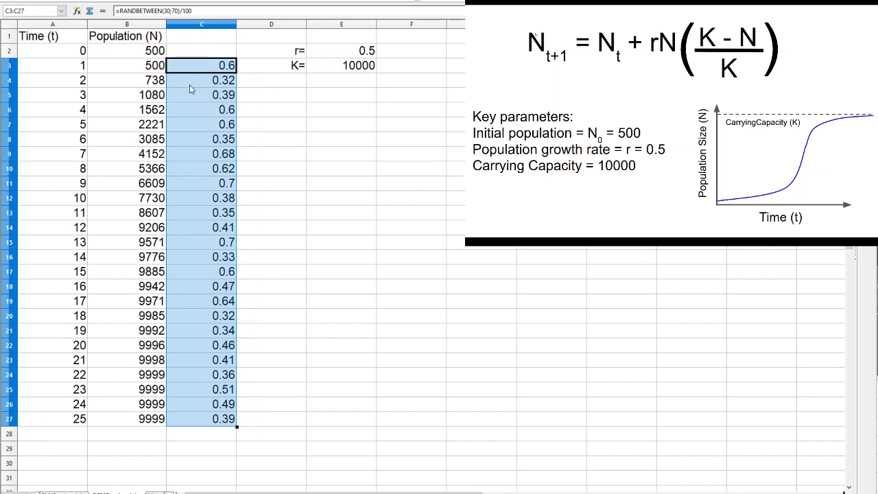
pyautogui.press('Left')
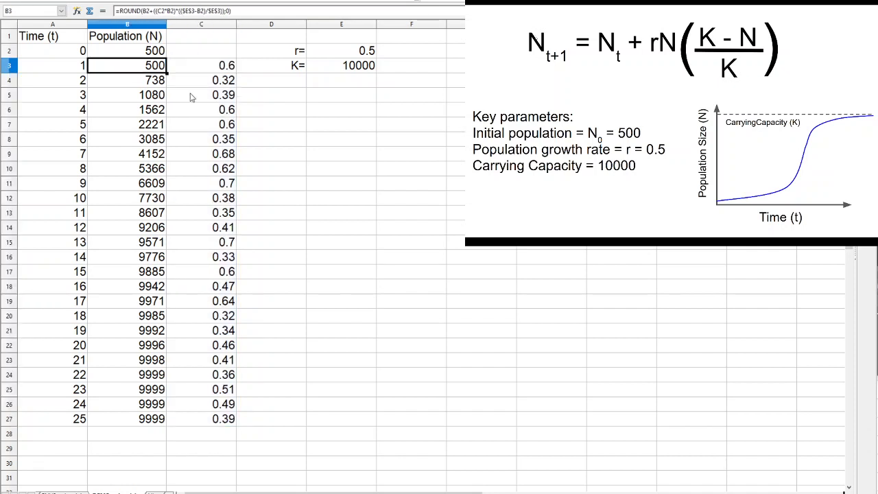